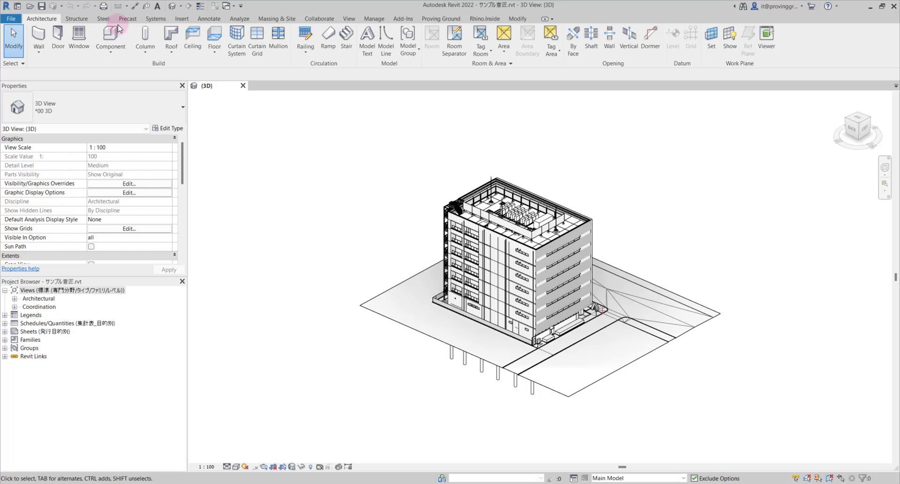
Switch to the Proving Ground ribbon tab to reveal Tracer's exporter tools
left_click(436, 19)
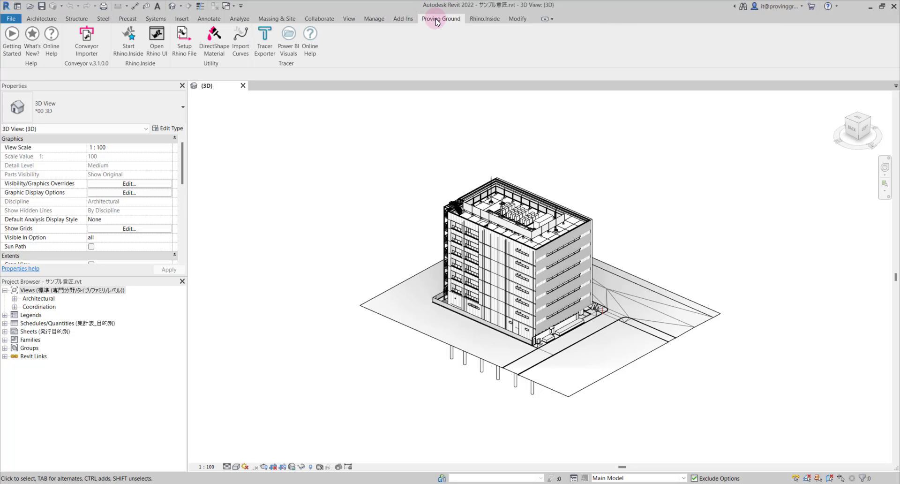
Launch Tracer Exporter and keep the Everything export preset selected
left_click(266, 42)
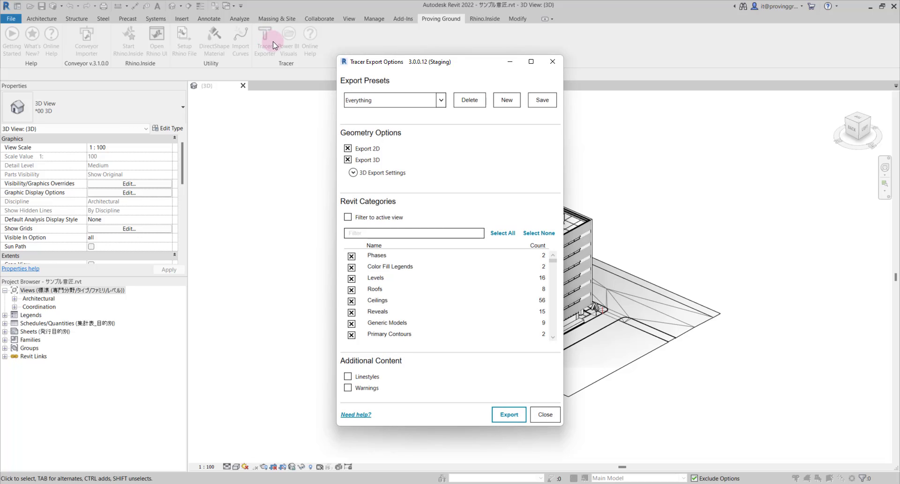
left_click(441, 100)
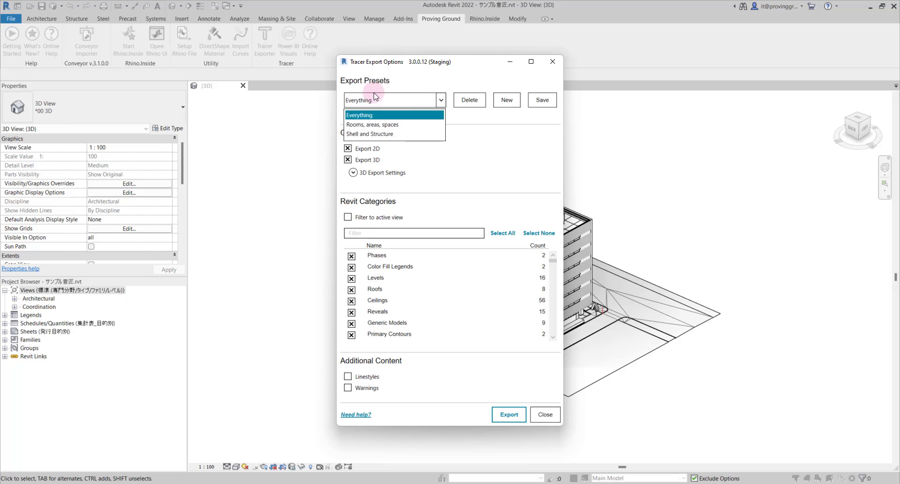
left_click(441, 100)
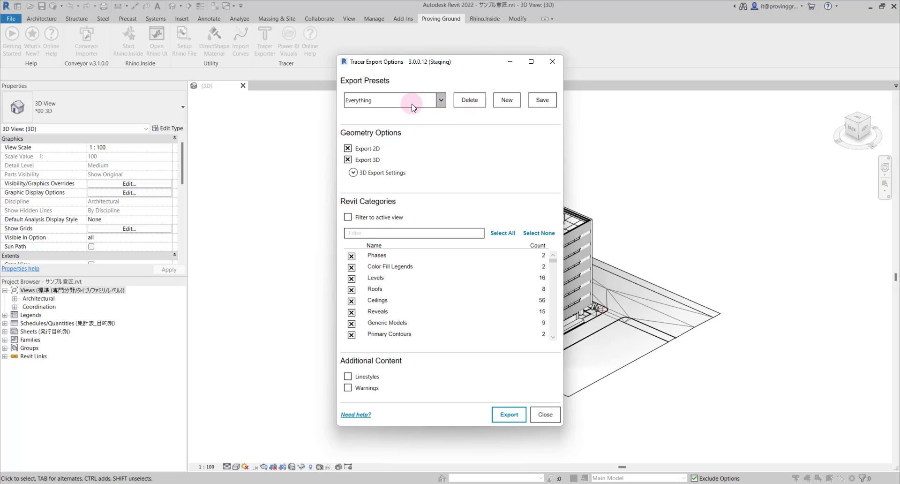
Expand 3D Export Settings to review Fine detail level, smoothness 0.1 and no compression
left_click(356, 173)
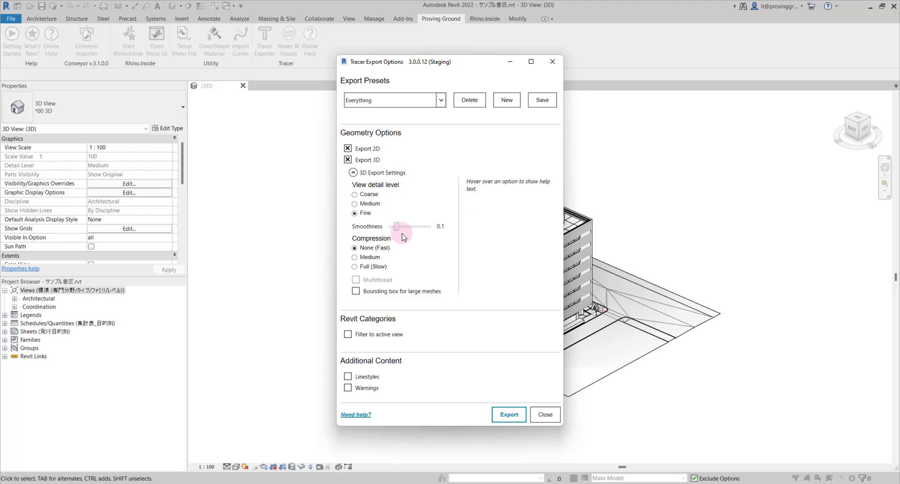
mouse_move(383, 292)
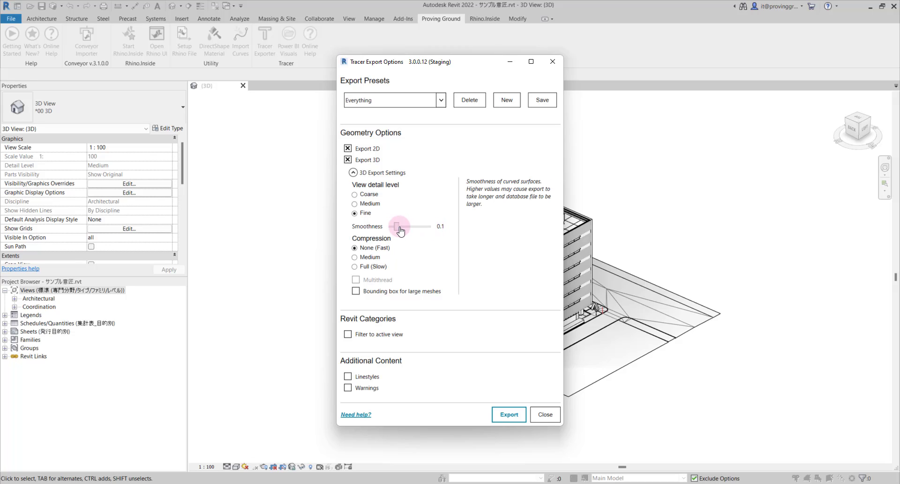
Collapse the 3D export settings and scroll through the checked Revit Categories list
left_click(354, 173)
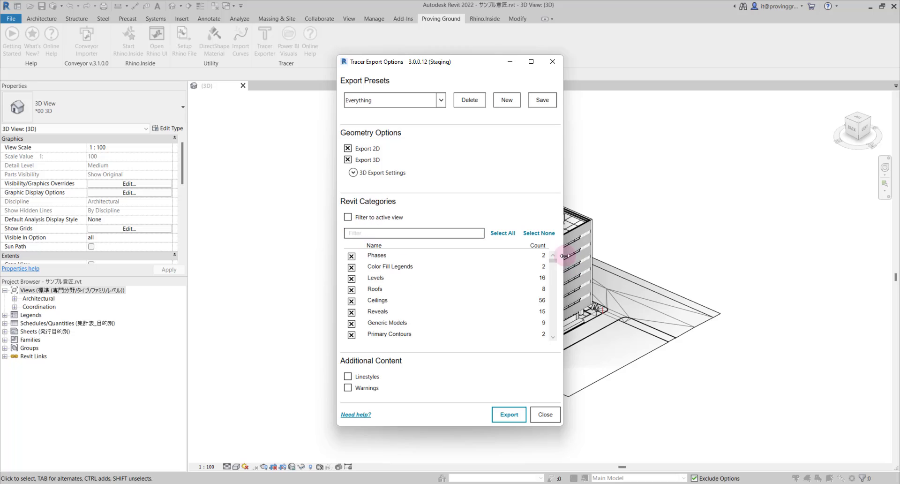
scroll(376, 259, "down", 5)
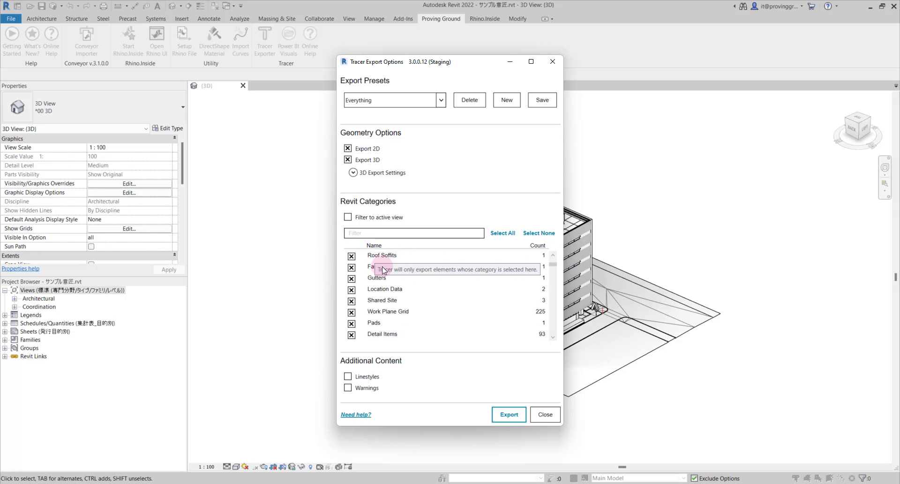
scroll(391, 294, "down", 10)
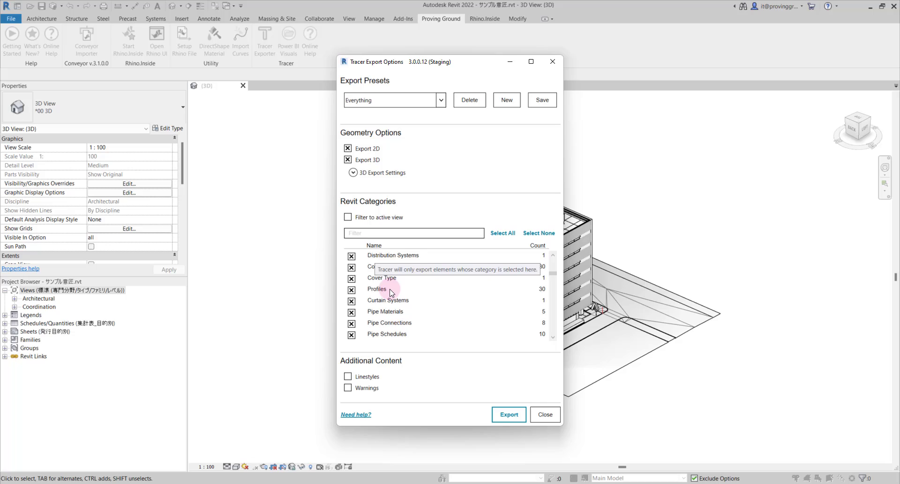
scroll(390, 297, "down", 2)
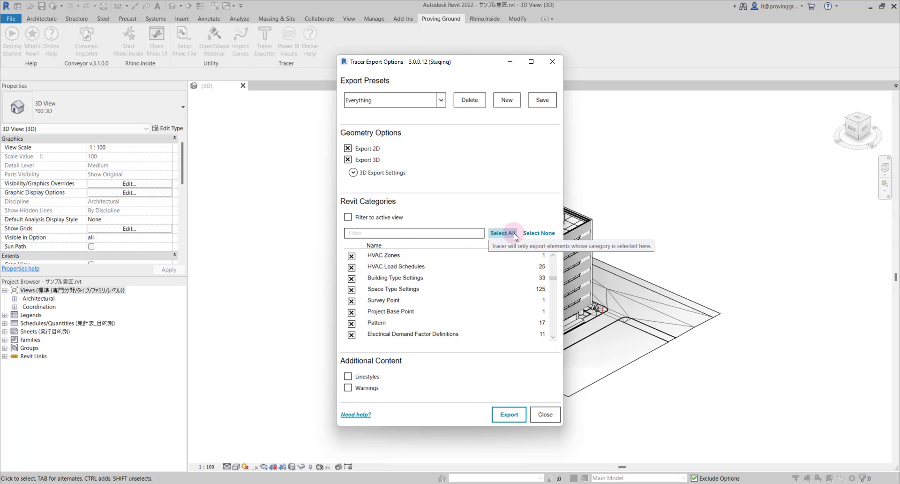
left_click(426, 234)
Filter the categories by 'walls', then clear the filter and review the full list
left_click(433, 233)
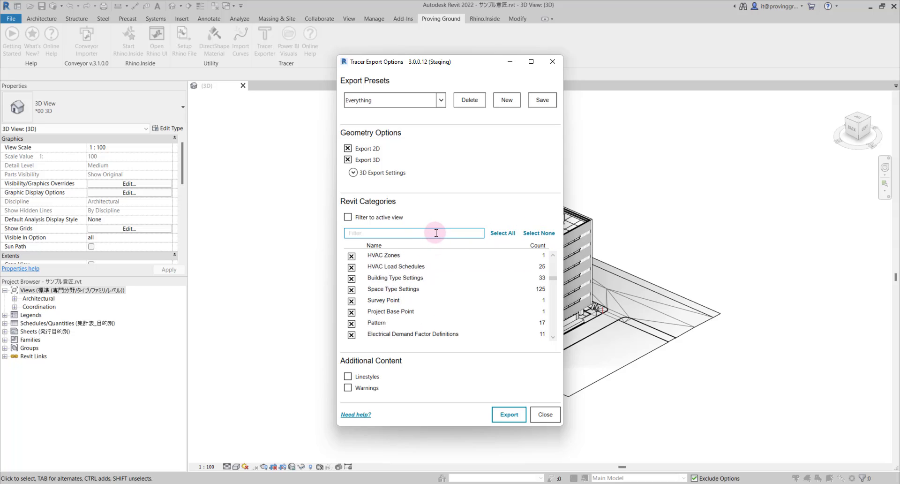
type("walls")
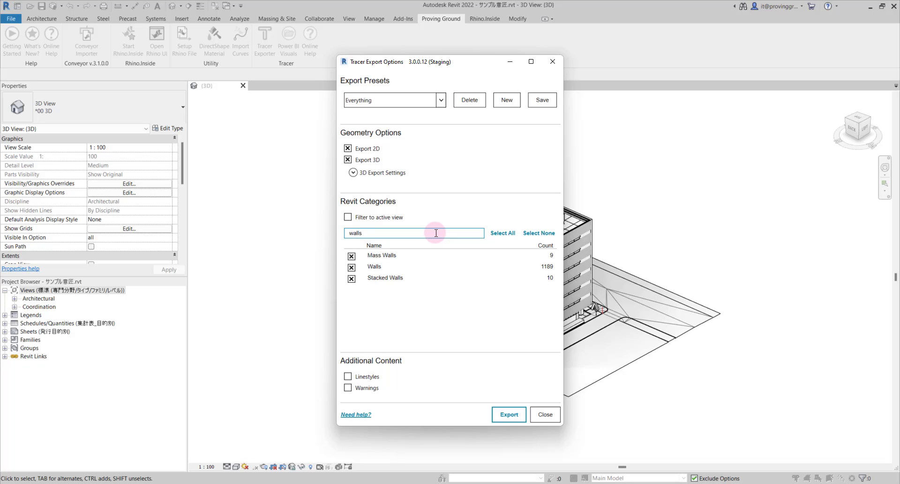
key("BackSpace")
key("BackSpace")
key("BackSpace")
key("BackSpace")
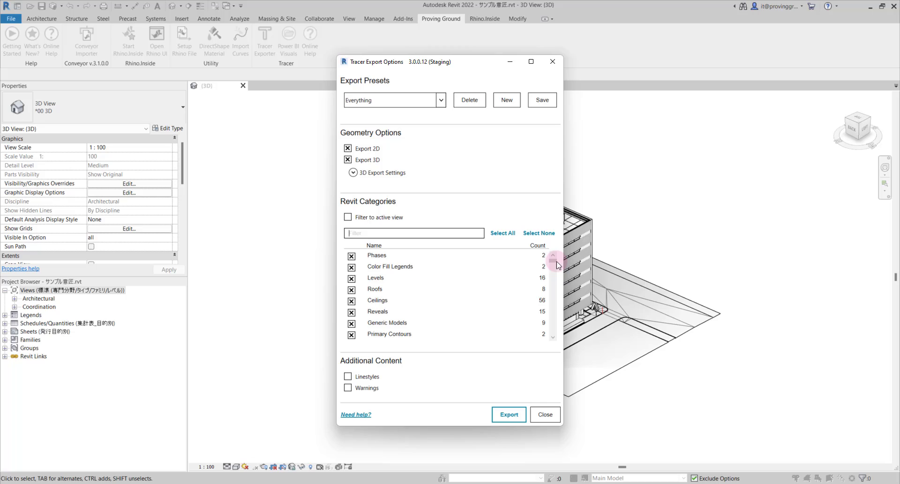
scroll(428, 286, "down", 10)
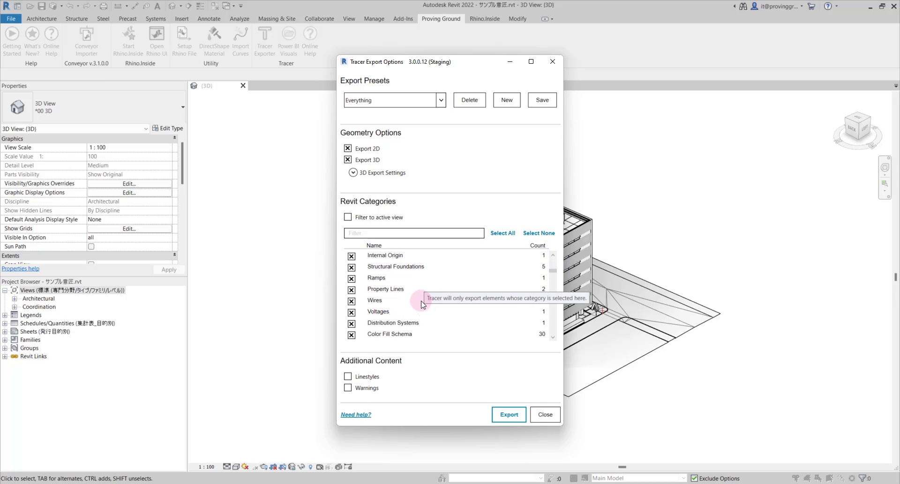
scroll(421, 308, "down", 10)
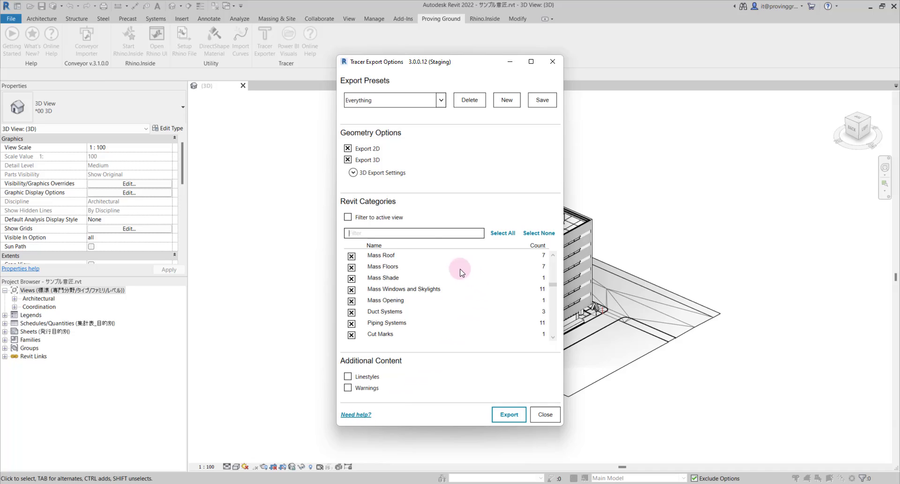
scroll(472, 310, "up", 2)
scroll(469, 310, "up", 10)
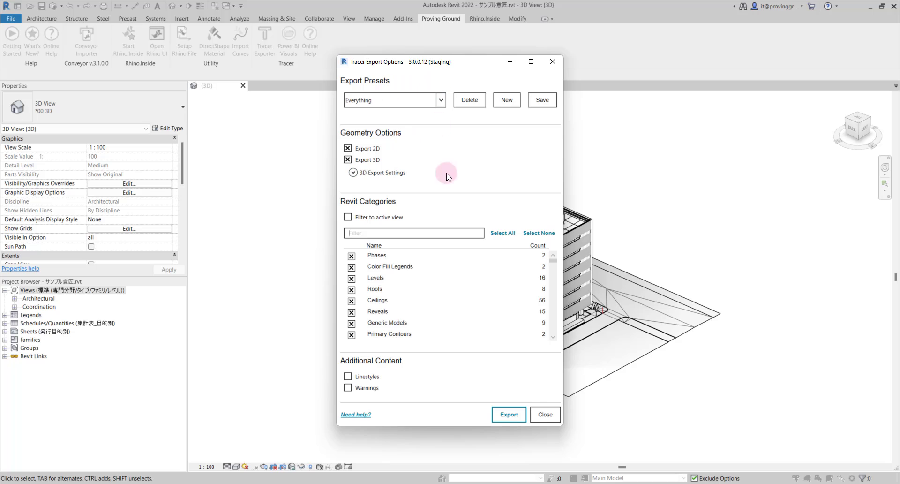
Export to the pasted Databases folder path under the file name Test Export Tutorial
left_click(508, 415)
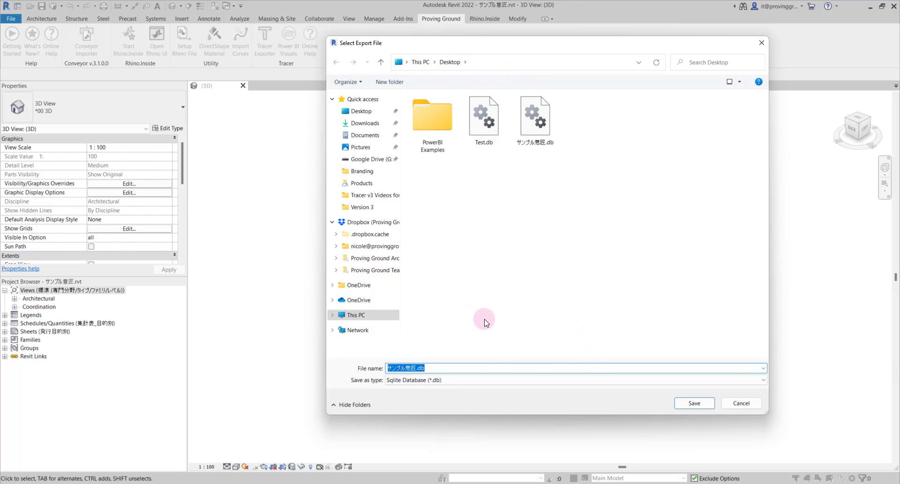
type("C:\\Users\\Nicole Mater\\Dropbox (Proving Ground)\\Proving Ground Team Folder\\Products\\Tracer\\Tracer Revit\\Examples\\Version 3\\Databases")
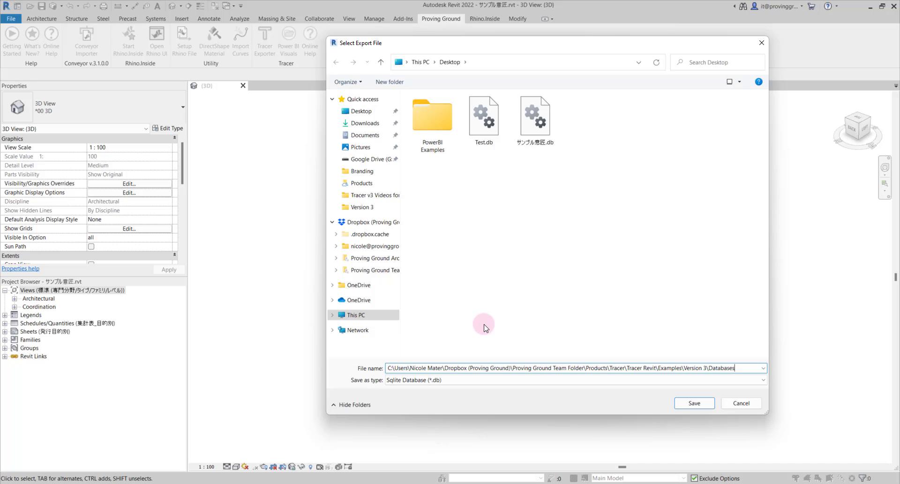
key("Return")
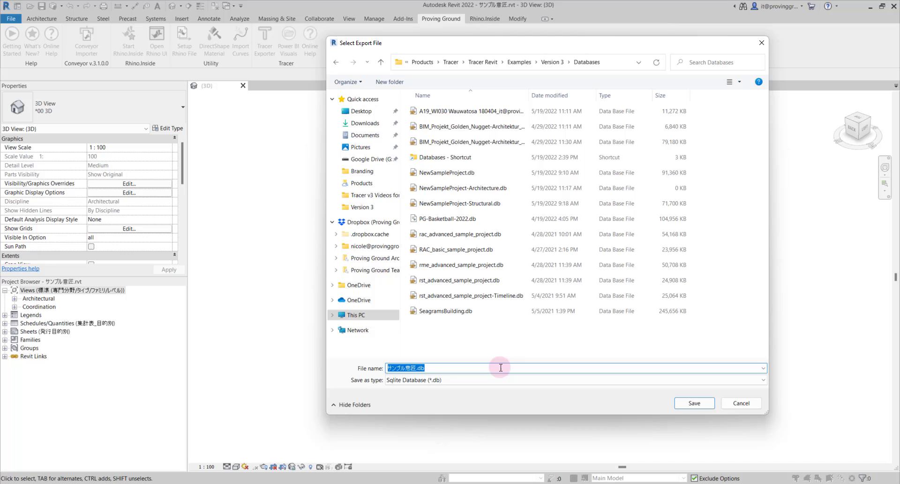
type("Test Export Tutorial")
key("Return")
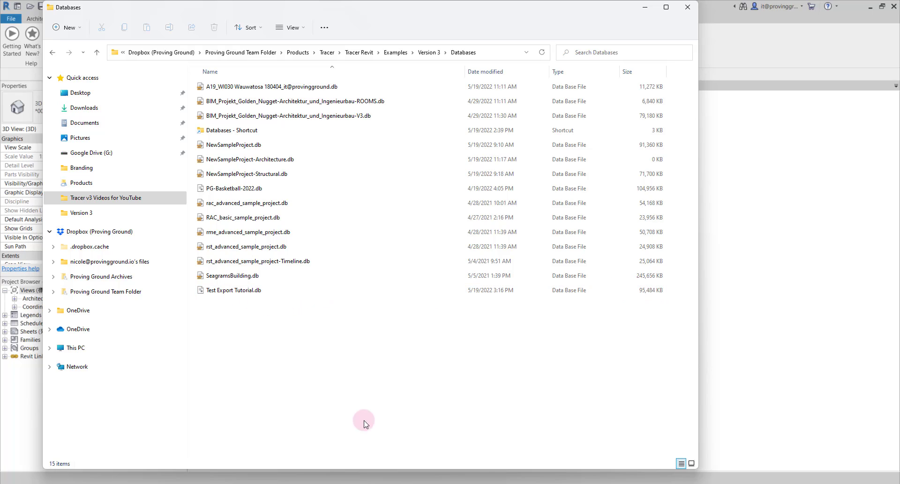
Bring the empty Untitled Power BI Desktop report to the front
left_click(573, 478)
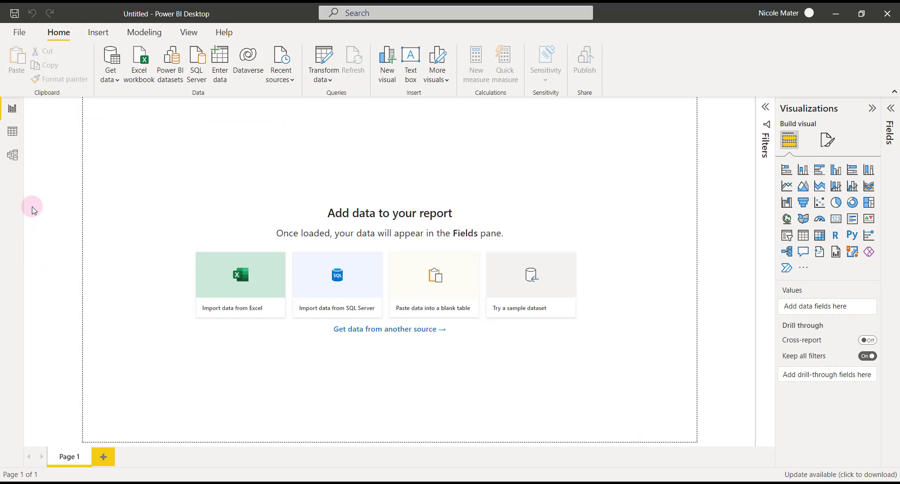
Open the PRO Blank Tracer Template (.pbit) file and bring the Databases folder window forward
left_click(23, 34)
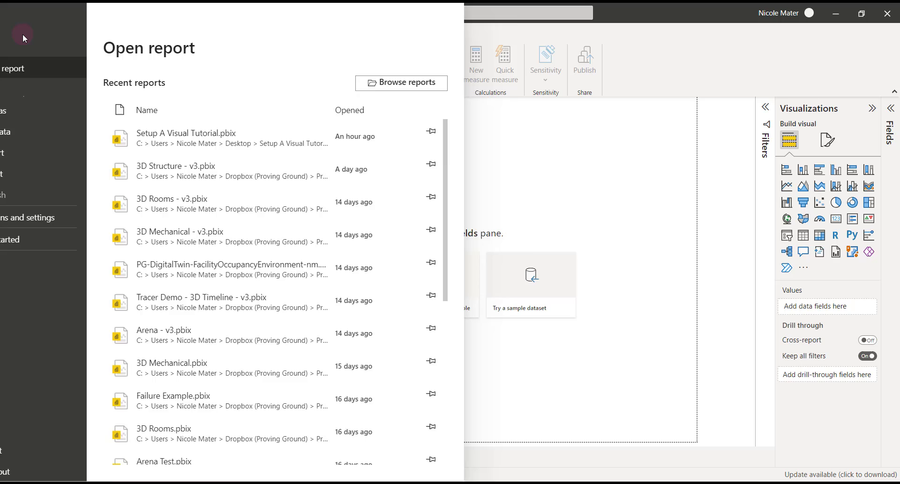
left_click(400, 82)
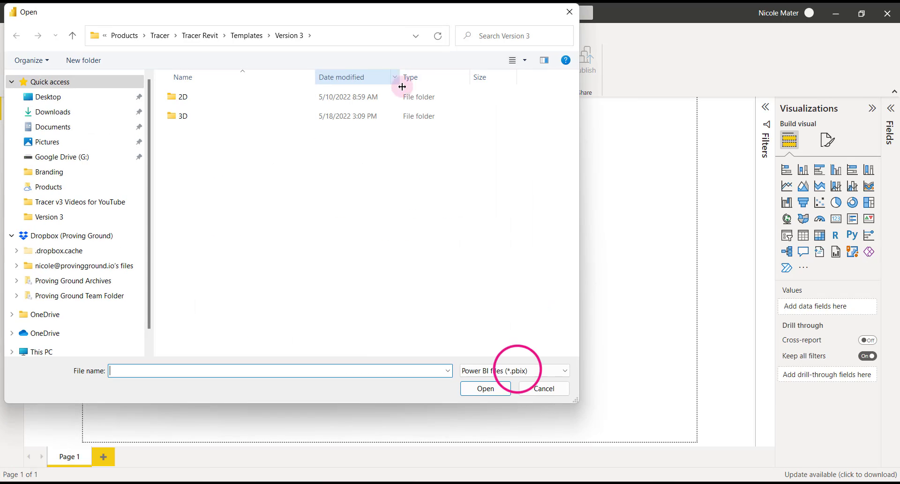
left_click(518, 370)
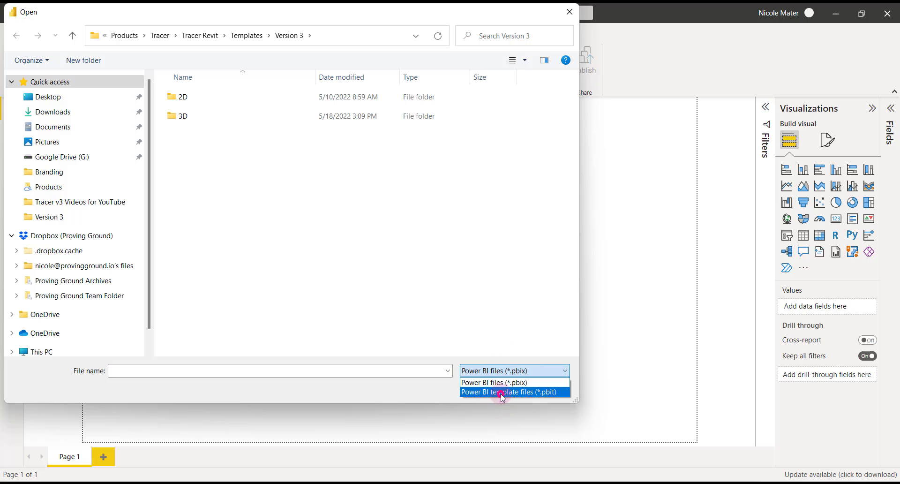
left_click(499, 394)
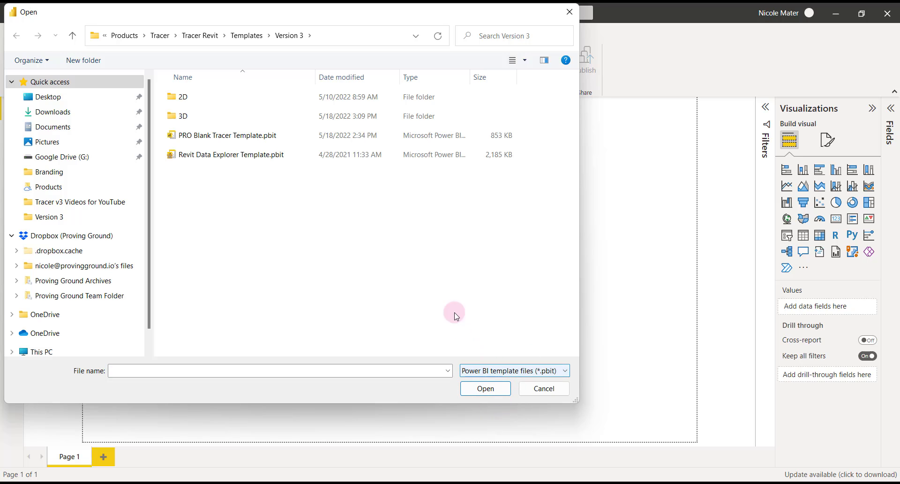
left_click(196, 136)
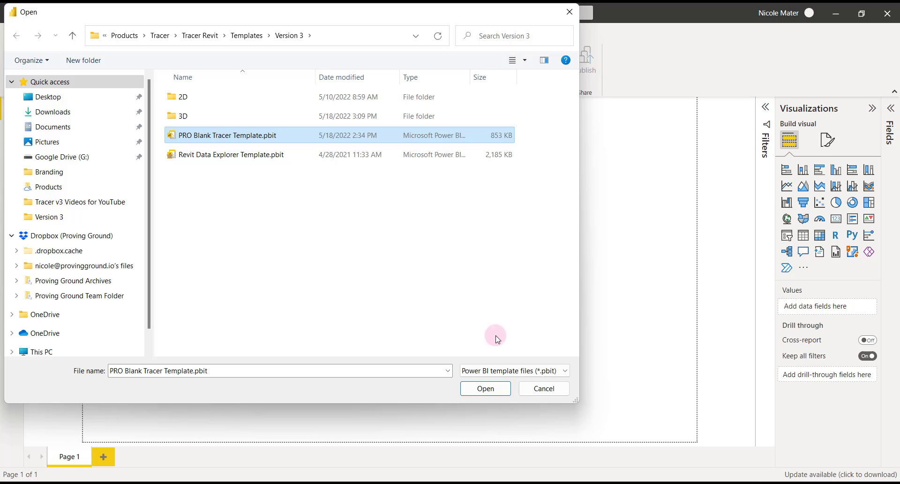
left_click(488, 390)
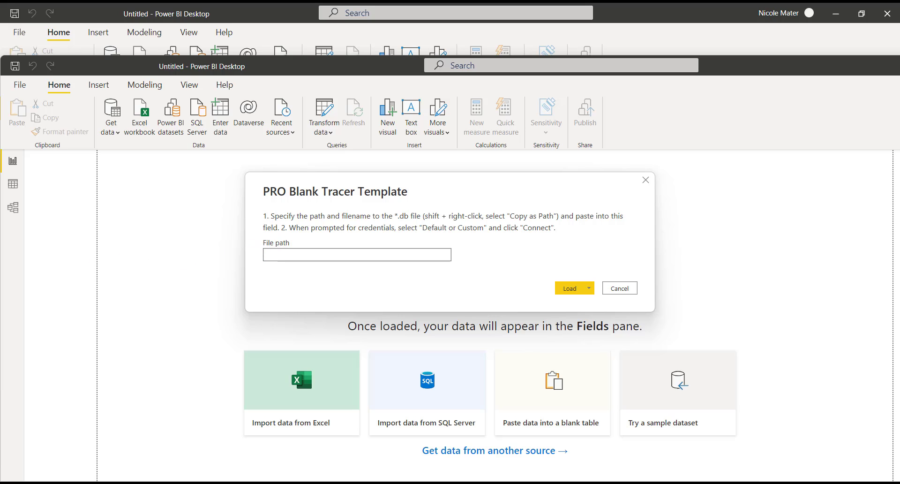
left_click_drag(0, 211, 696, 94)
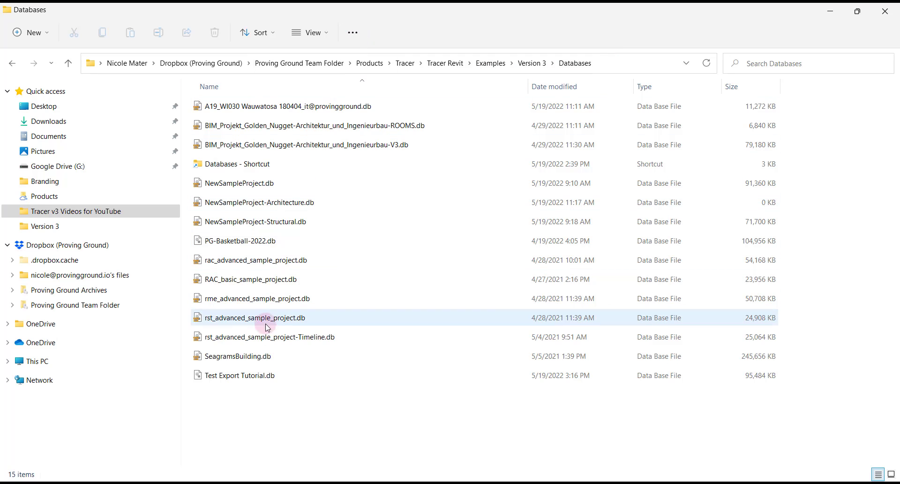
Use Copy as path on Test Export Tutorial.db in the Databases folder
left_click(237, 381)
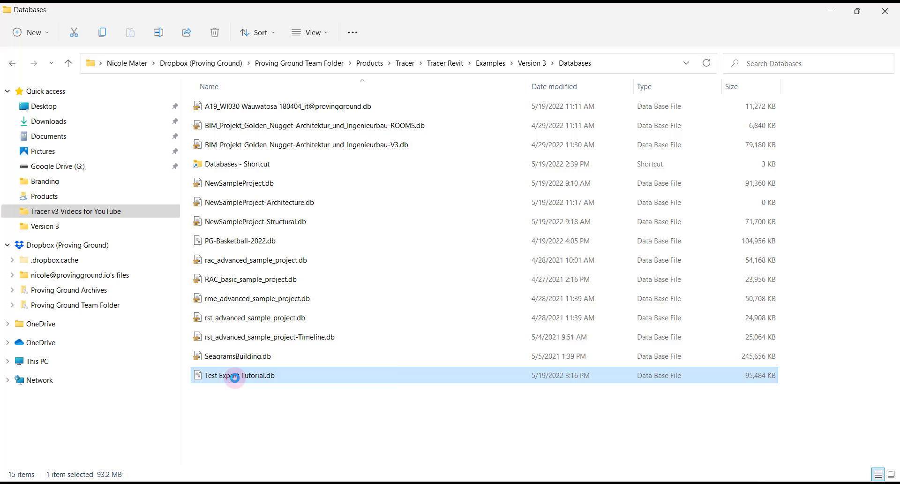
right_click(234, 377)
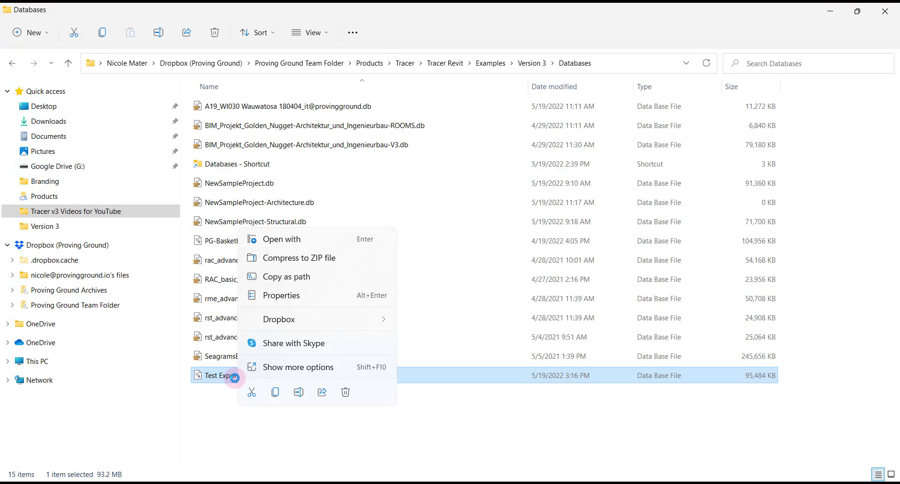
left_click(278, 280)
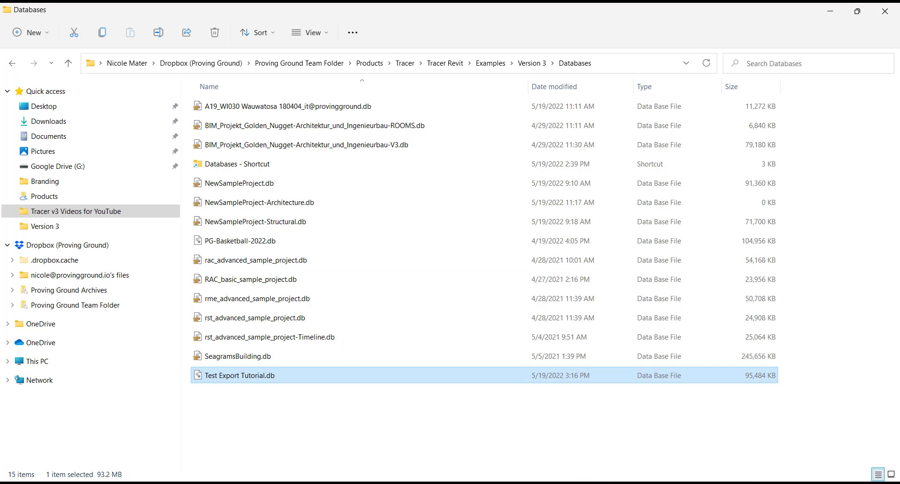
Paste the Test Export Tutorial.db path into the template's File path and load it
left_click(652, 445)
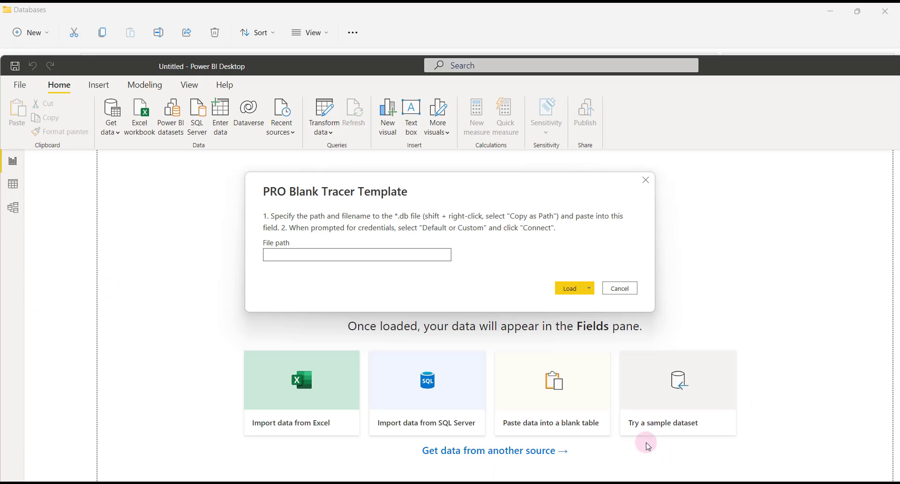
left_click(355, 255)
key("ctrl+v")
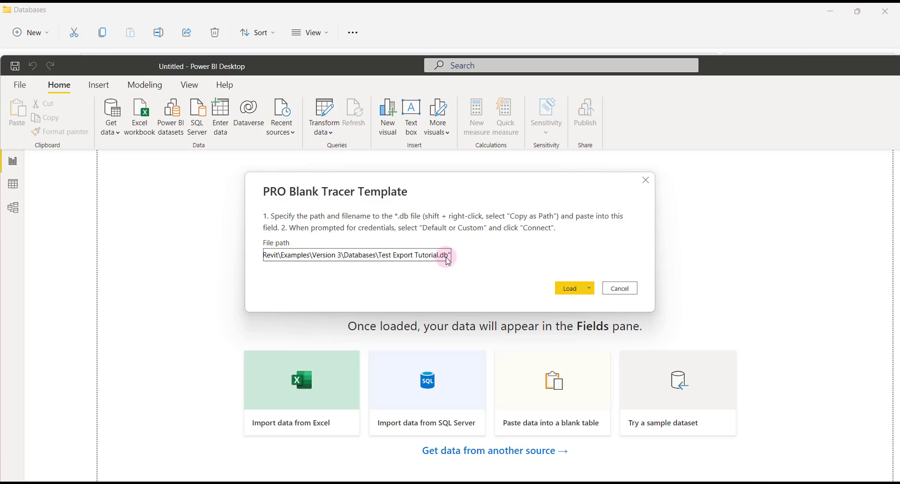
left_click(571, 288)
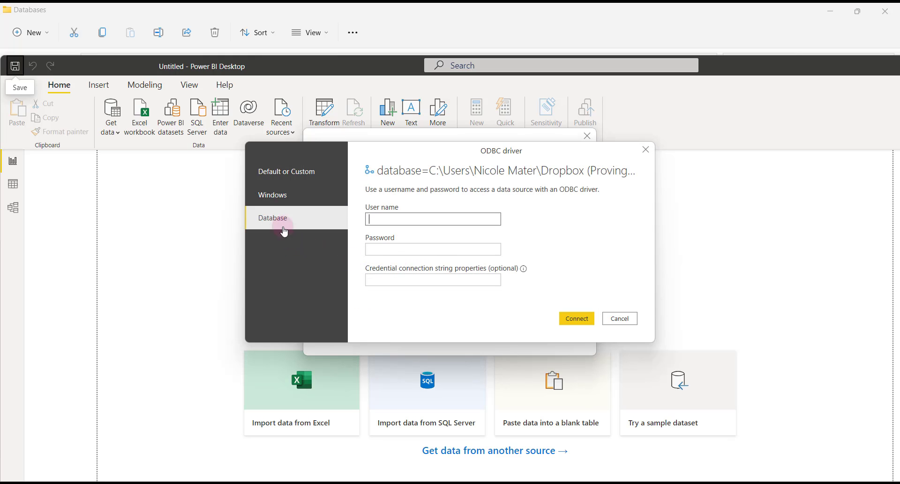
Connect to the database using Windows authentication with the current credentials
left_click(285, 195)
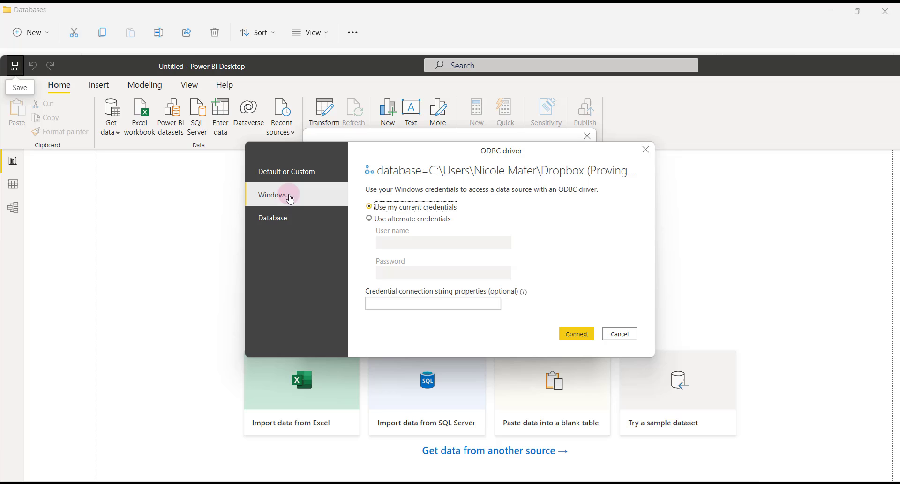
left_click(386, 211)
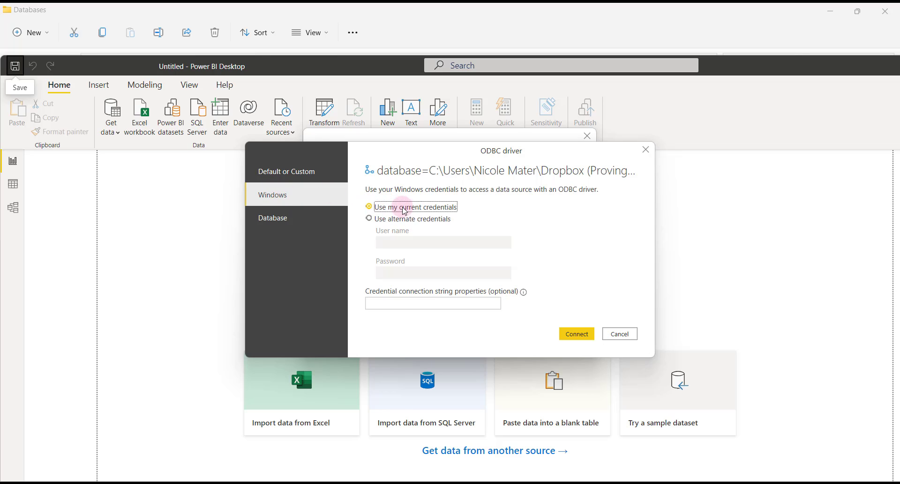
left_click(591, 335)
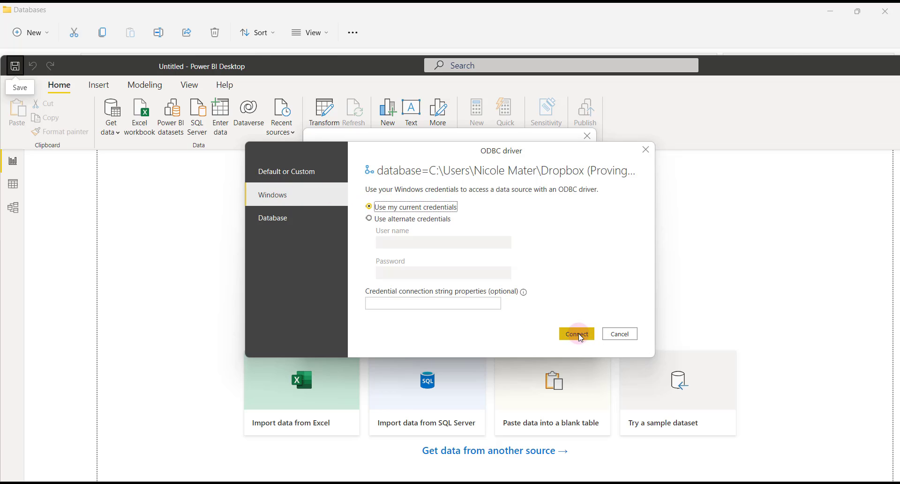
left_click(582, 338)
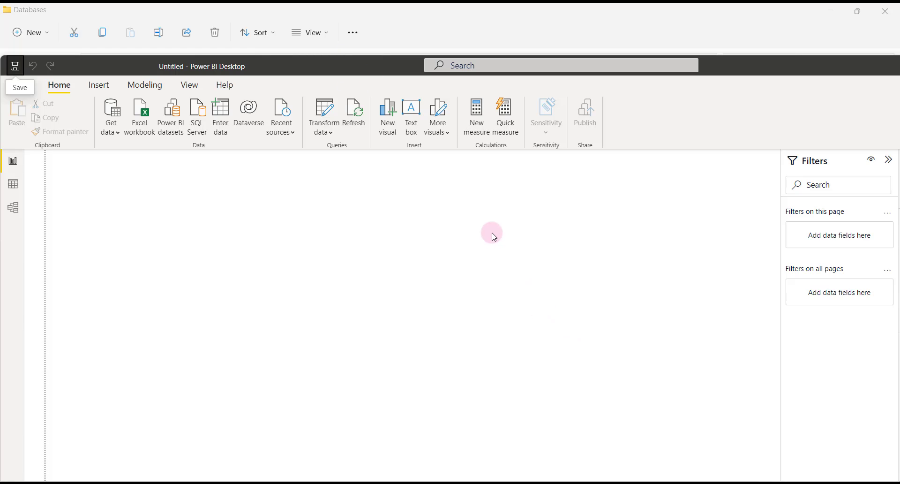
Maximize Power BI, inspect the Element table's Category column in Data view, then return to Report view
left_click(365, 61)
left_click_drag(361, 70, 361, 7)
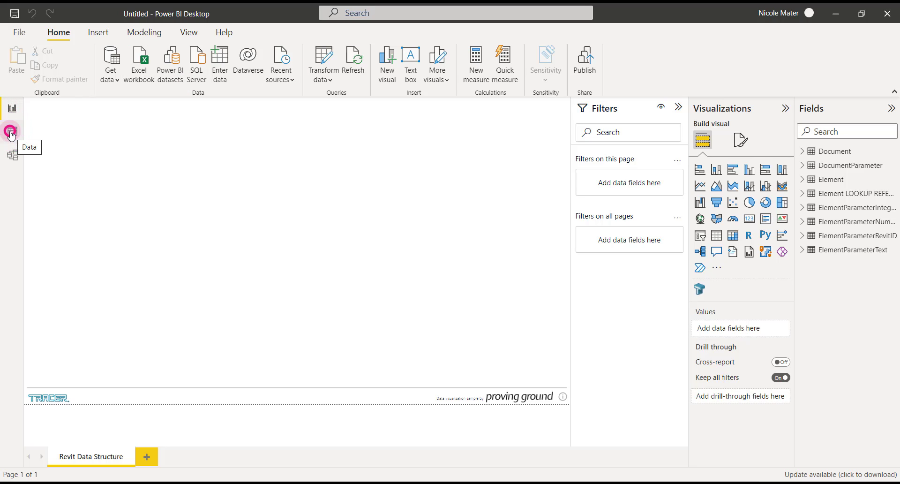
left_click(12, 134)
left_click(803, 179)
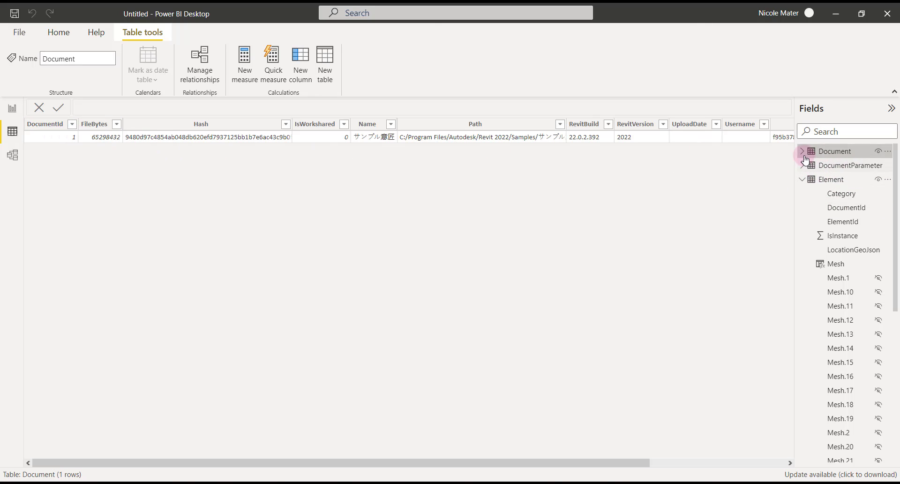
left_click(840, 194)
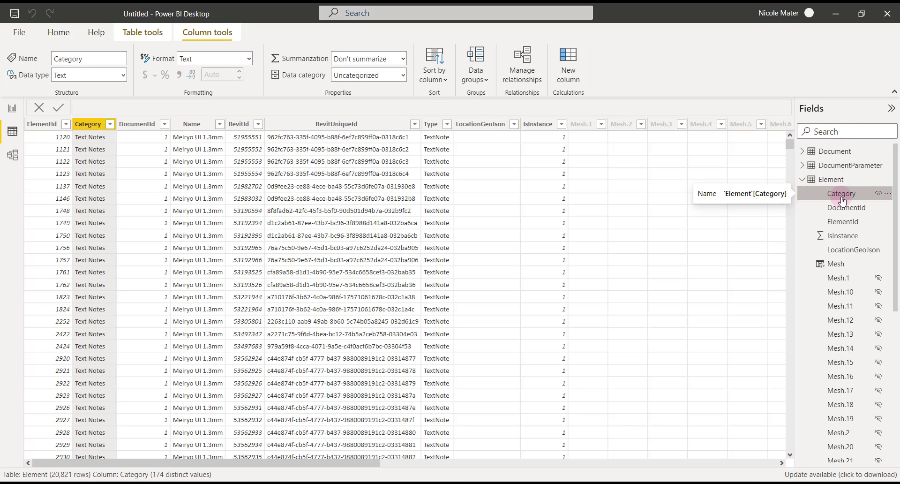
scroll(84, 164, "down", 8)
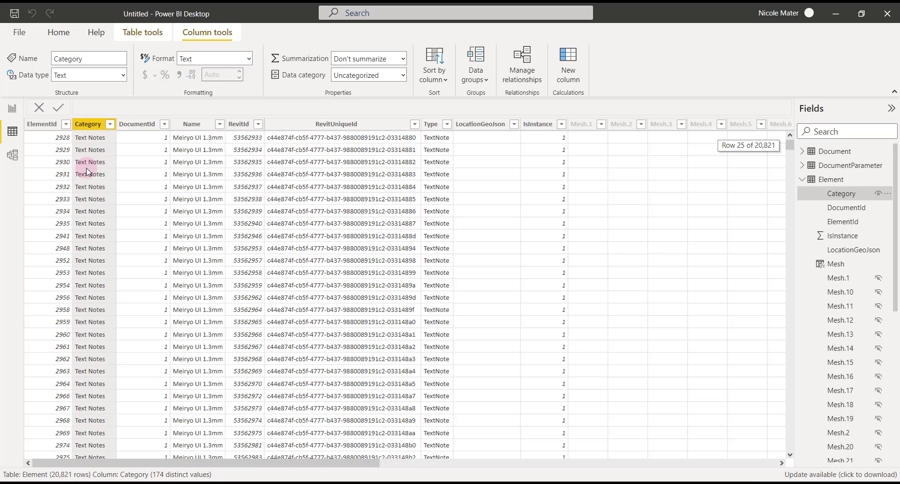
scroll(89, 169, "up", 8)
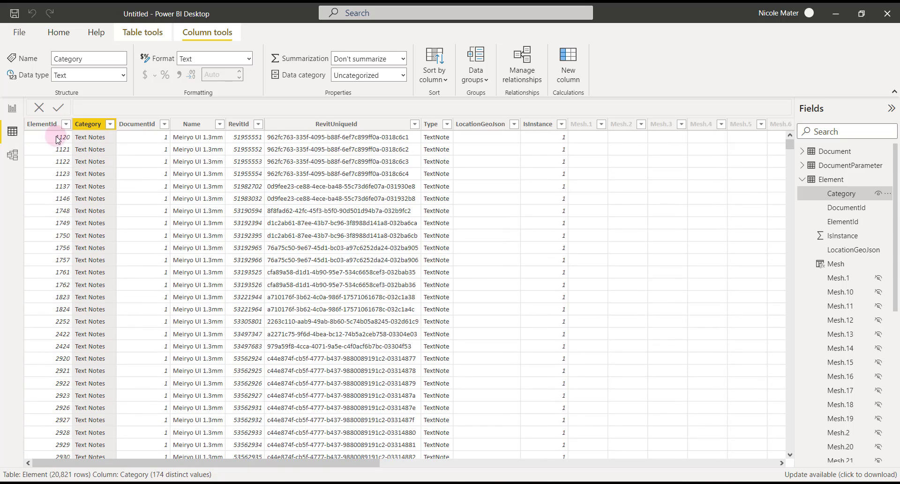
left_click_drag(790, 141, 767, 117)
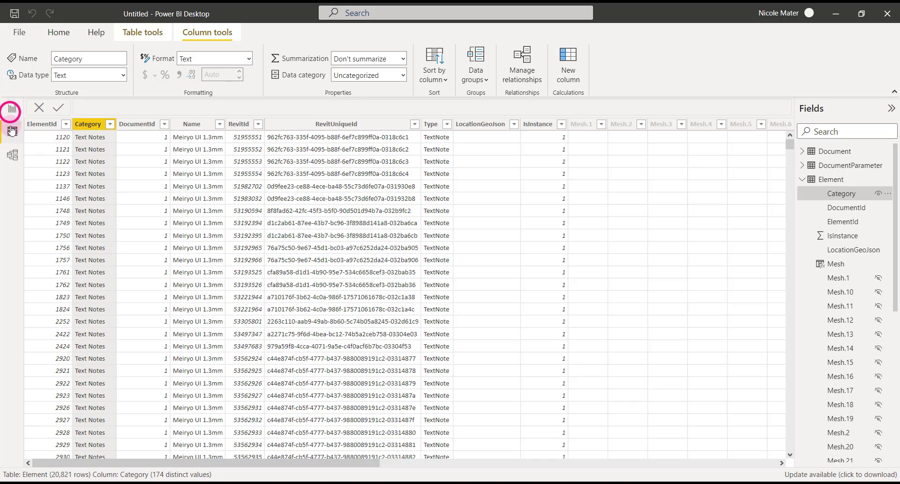
left_click(12, 112)
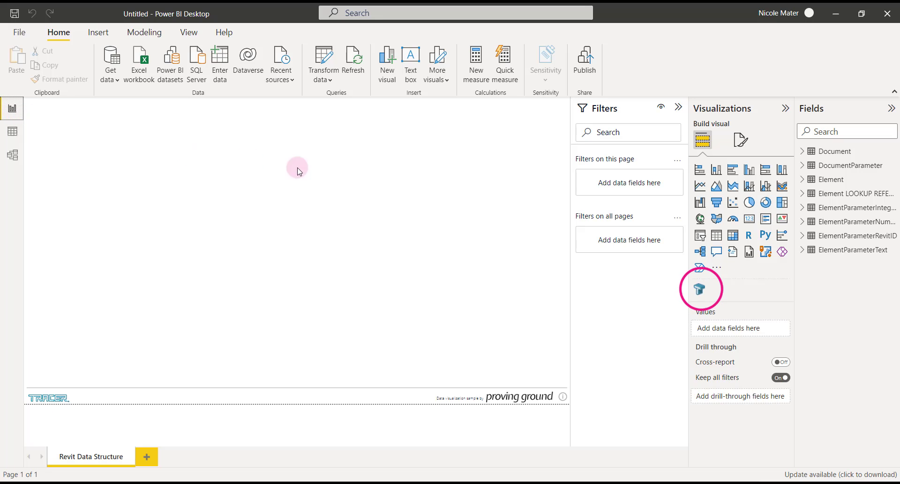
Add a Tracer 3D visual, stretch it over the page, and feed it the Element table's Mesh field as geometry
left_click(701, 290)
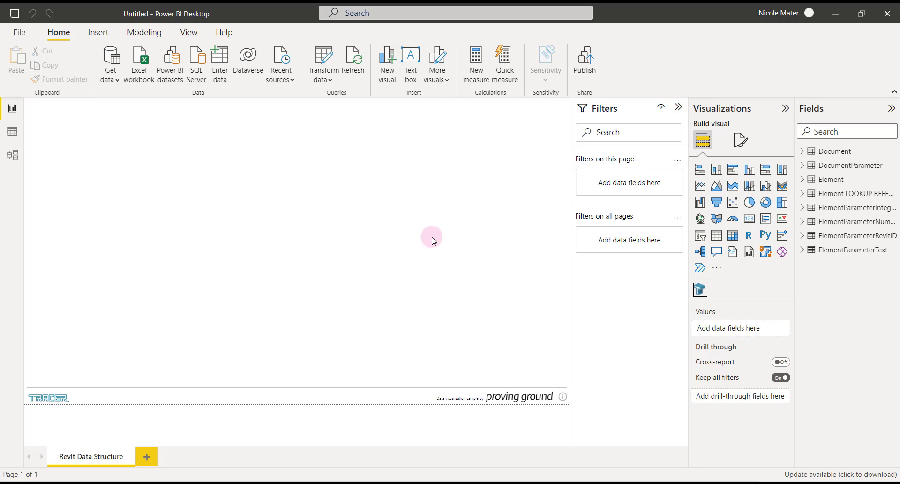
left_click(437, 210)
left_click(700, 289)
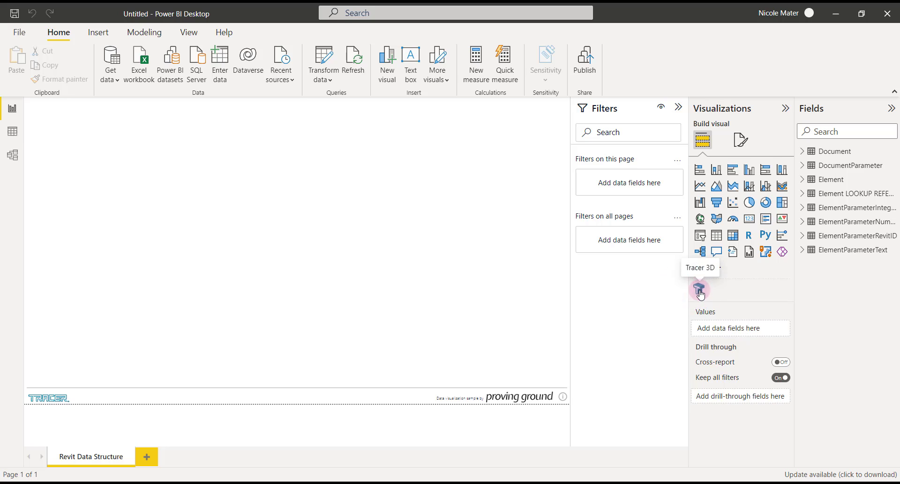
left_click_drag(297, 139, 305, 373)
left_click(803, 180)
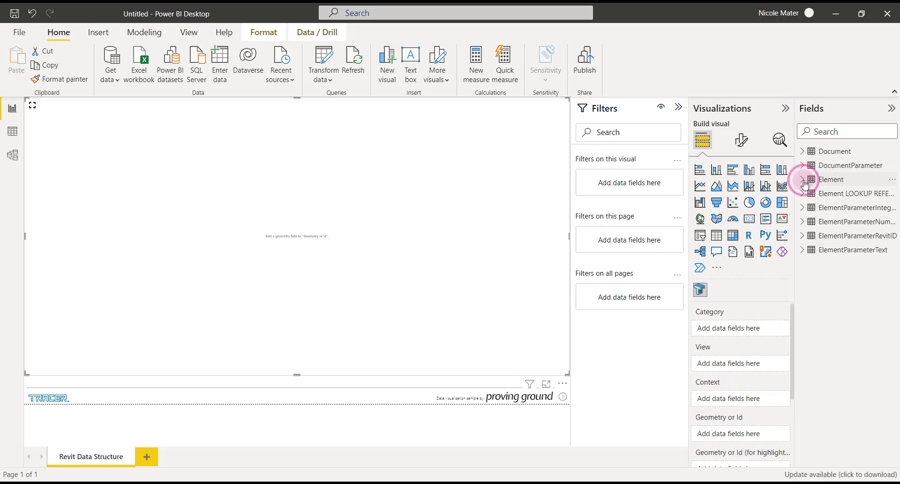
left_click_drag(825, 264, 745, 436)
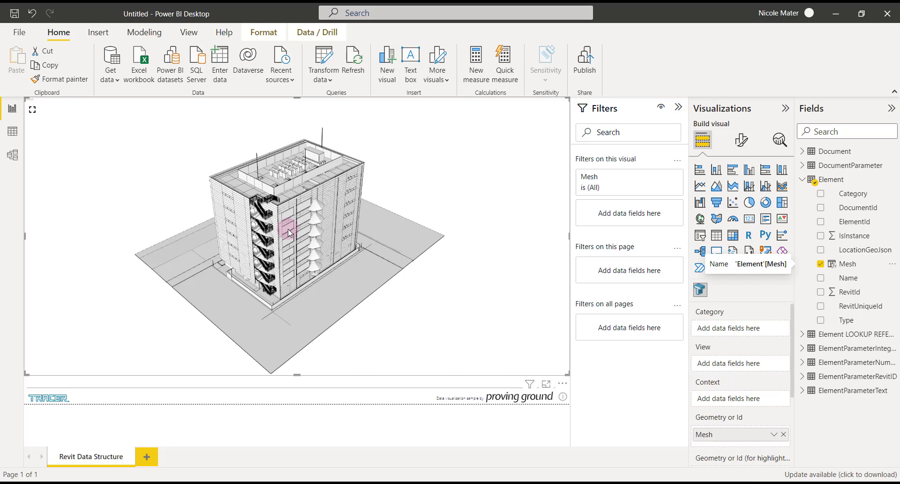
Orbit the building and zoom in on its facade and exterior stairs
left_click_drag(327, 349, 191, 263)
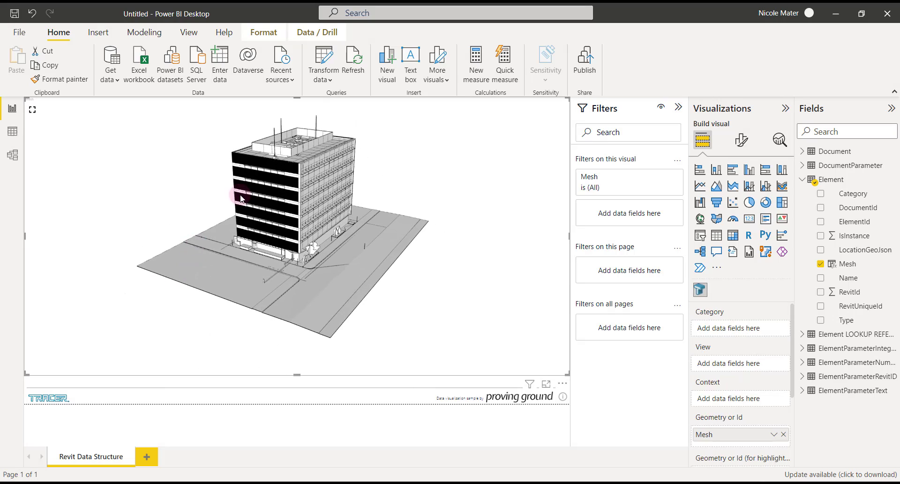
scroll(280, 152, "up", 5)
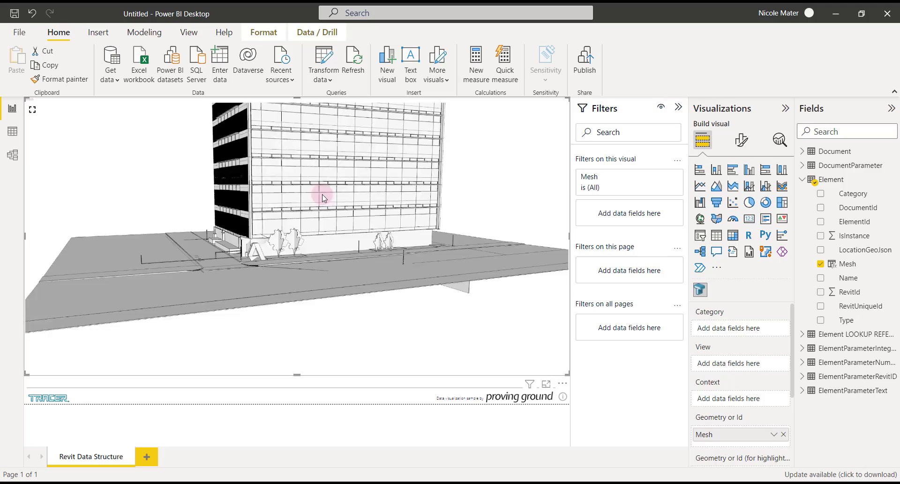